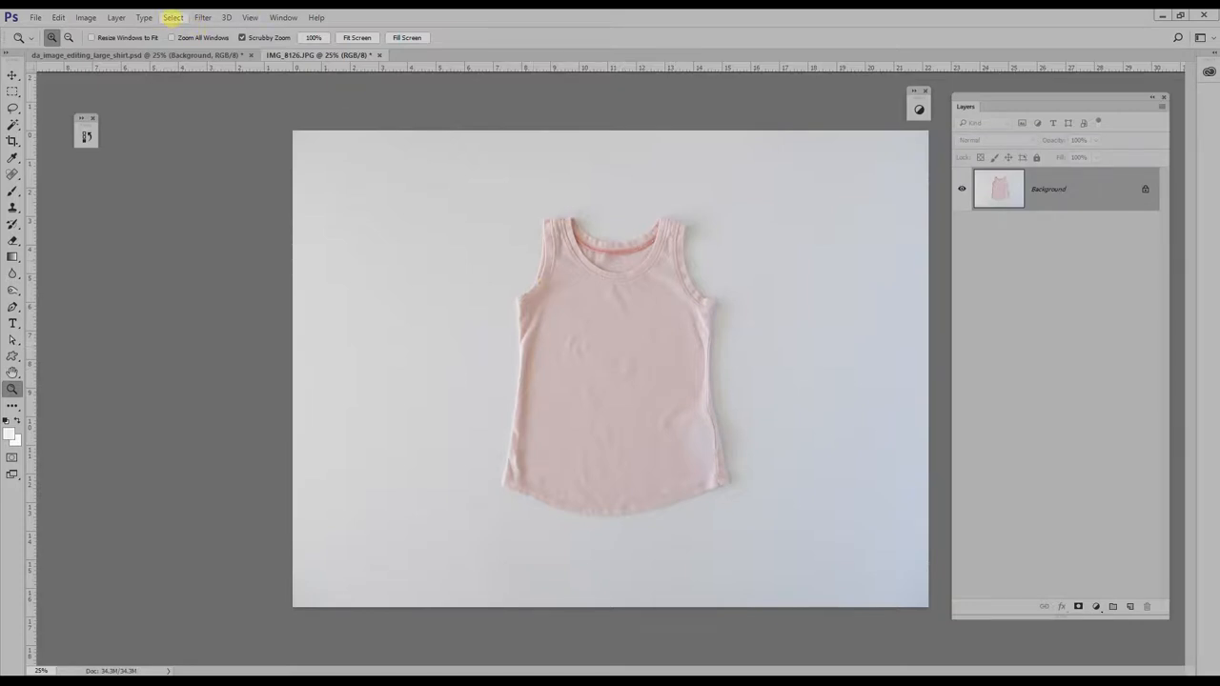
# - Select the entire IMG_8126.JPG photo, copy it and paste it into da_image_editing_large_shirt.psd at the Background layer
pyautogui.click(172, 17)
pyautogui.click(179, 29)
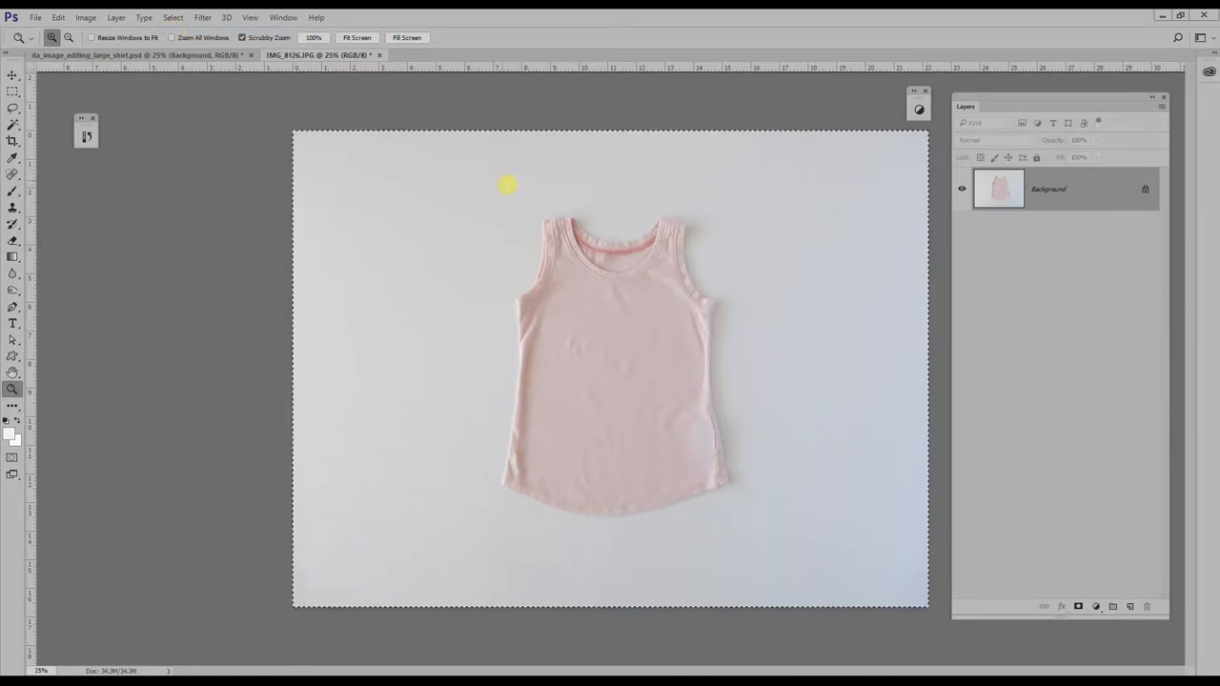
pyautogui.click(89, 55)
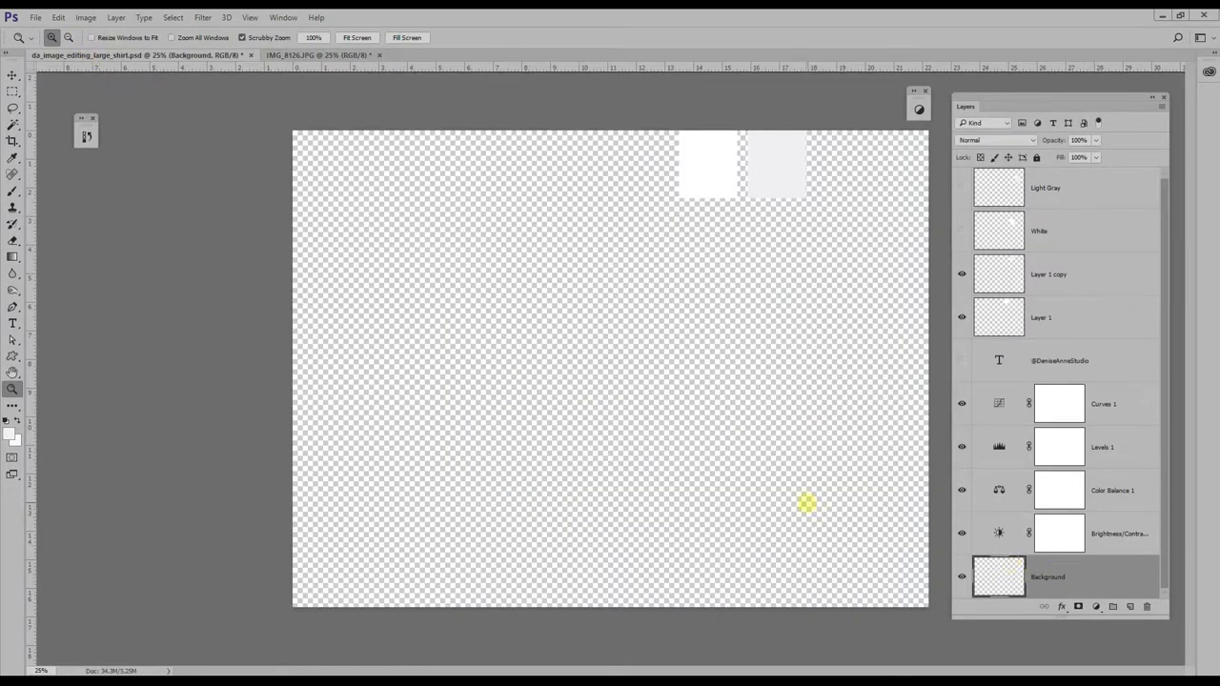
pyautogui.hotkey('ctrl', 'v')
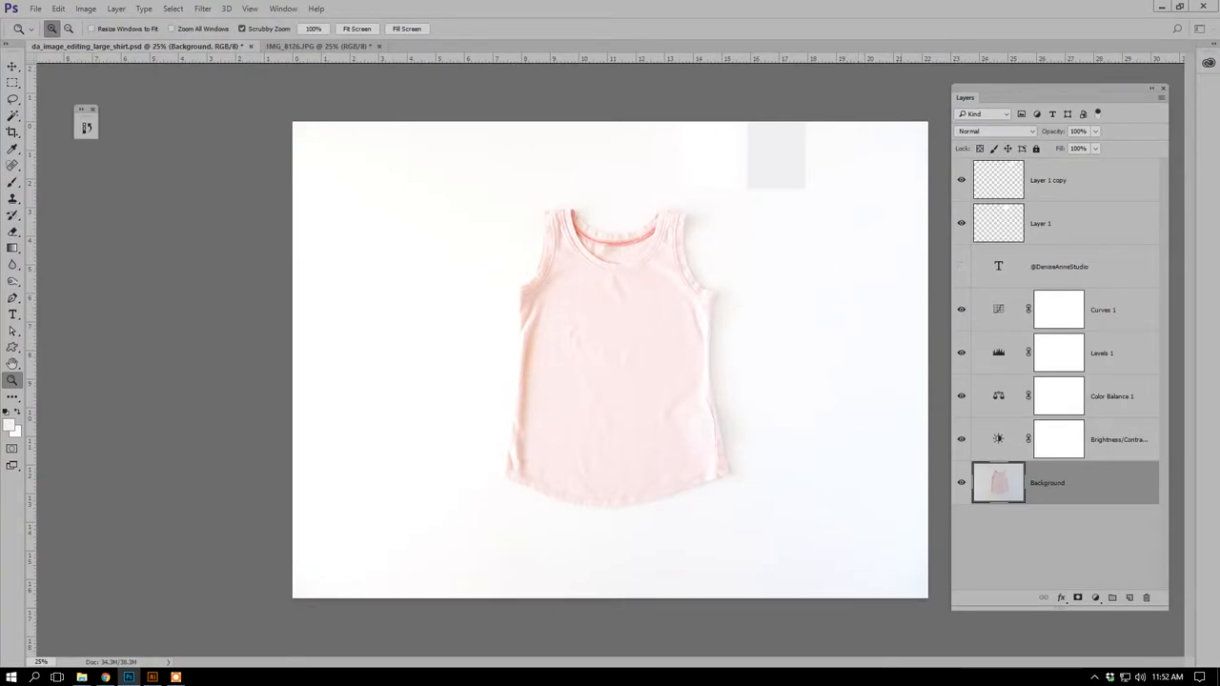
# - Show the Adjustments panel and set the Brightness/Contrast layer's brightness to 19
pyautogui.click(283, 9)
pyautogui.click(291, 107)
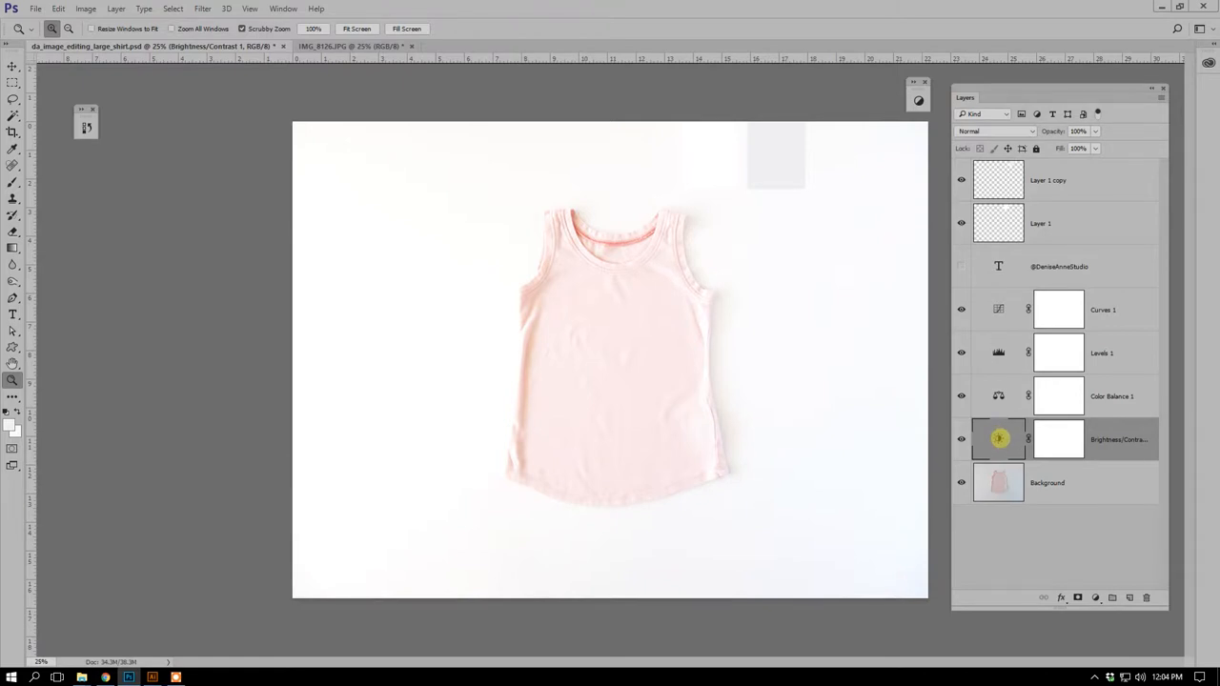
pyautogui.doubleClick(998, 439)
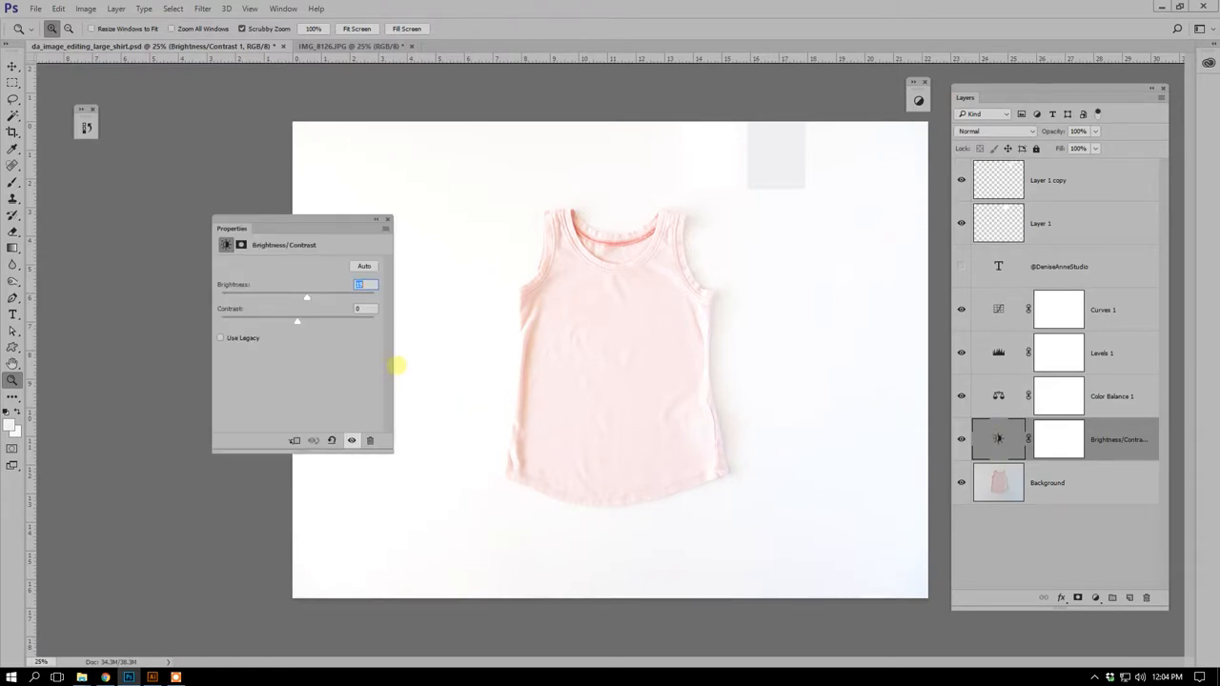
pyautogui.moveTo(312, 228); pyautogui.dragTo(837, 250)
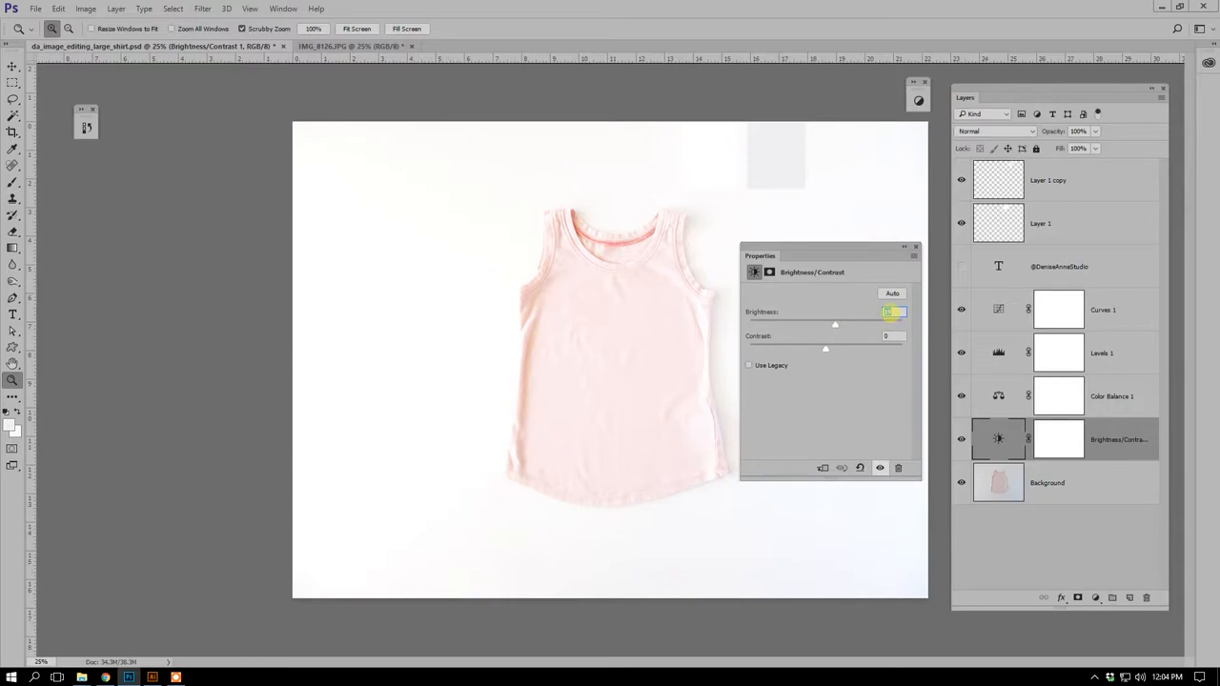
pyautogui.moveTo(835, 326); pyautogui.dragTo(831, 327)
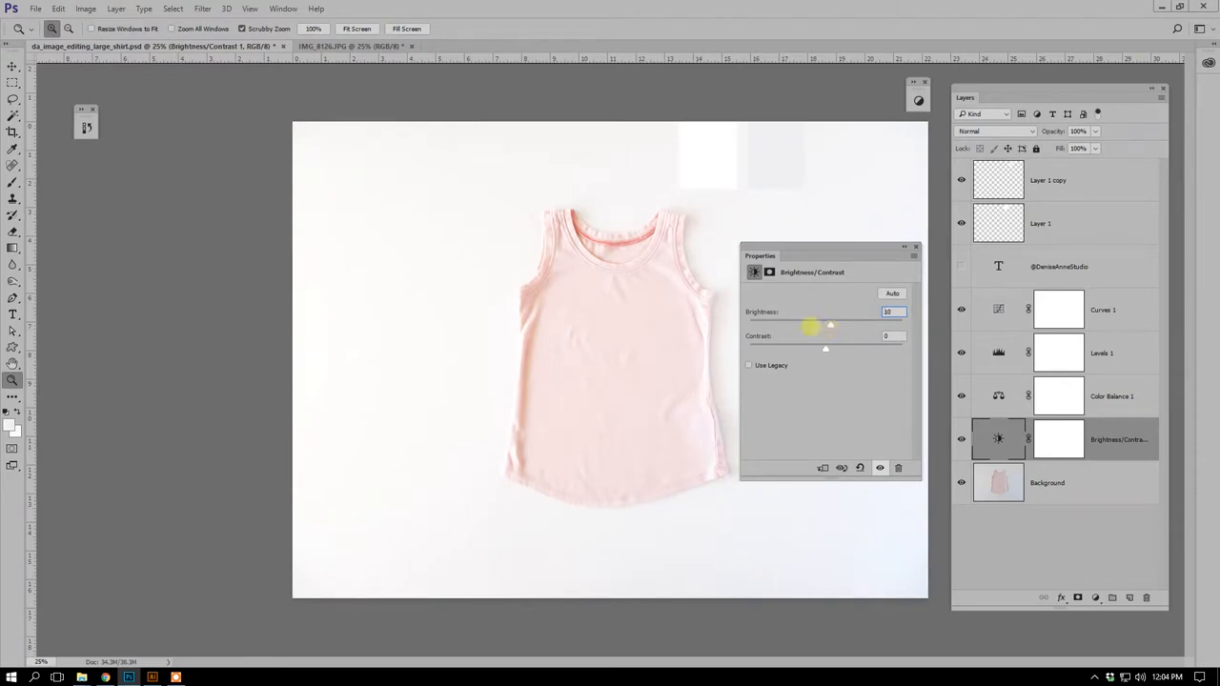
pyautogui.doubleClick(885, 312)
pyautogui.write('15')
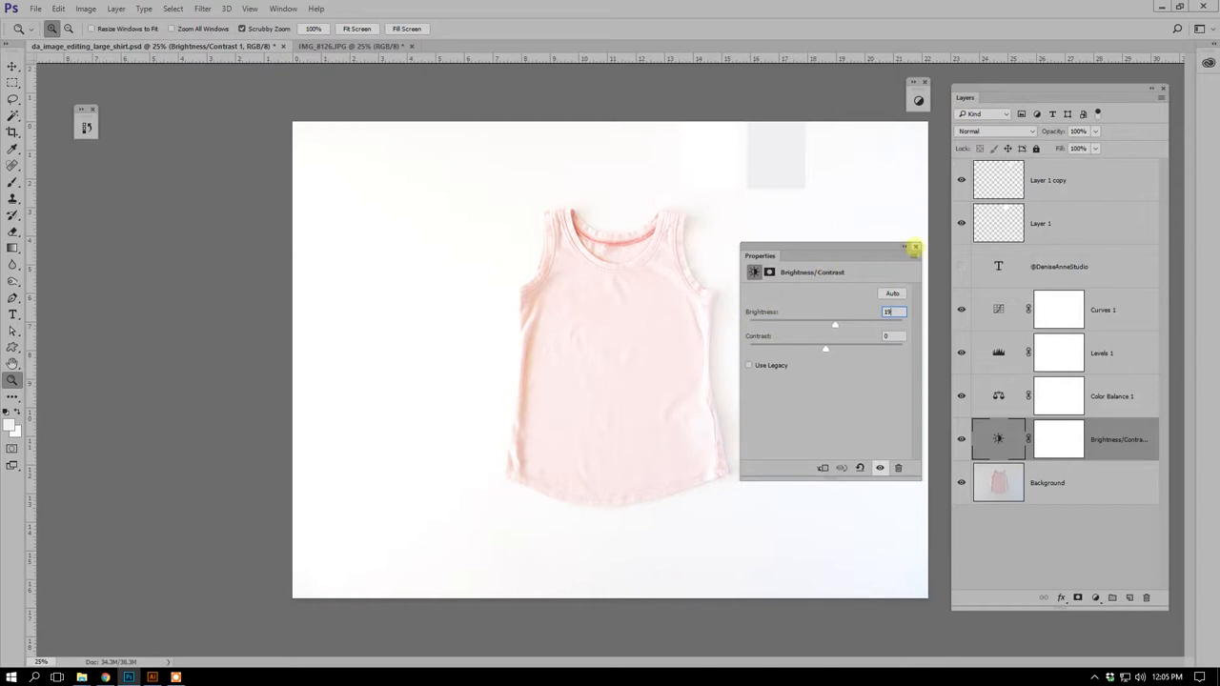
pyautogui.click(915, 246)
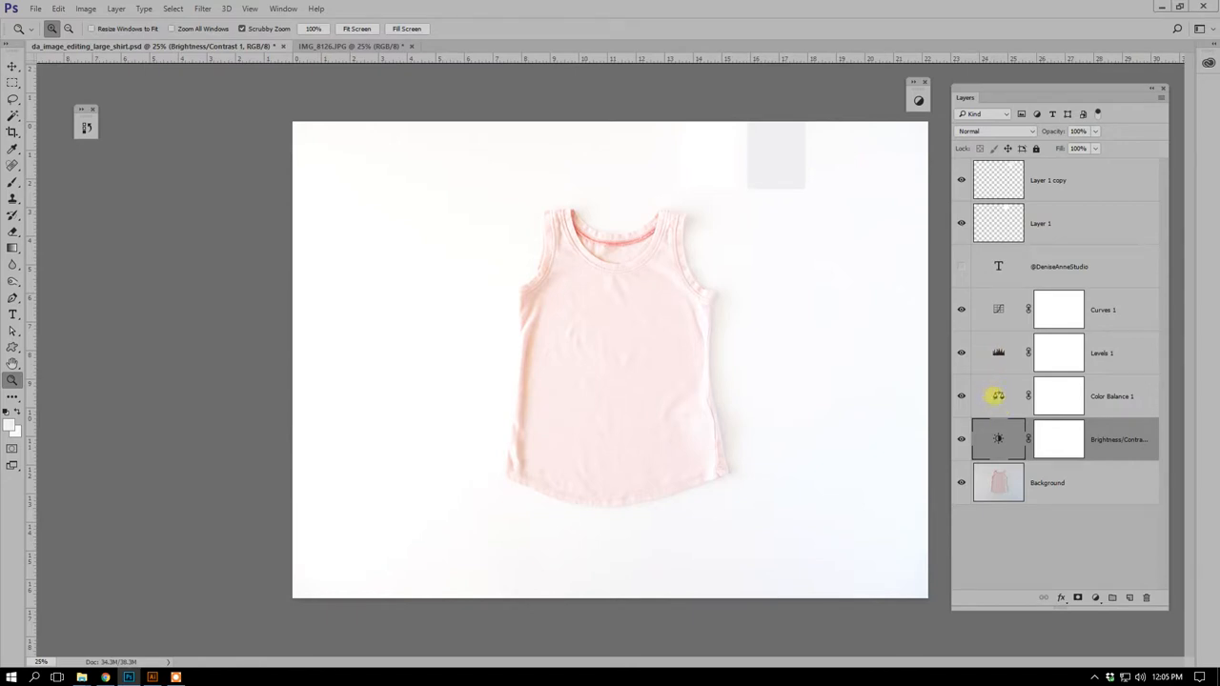
# - Review the Color Balance layer's Highlights and Shadows values and the Levels layer's settings
pyautogui.doubleClick(997, 394)
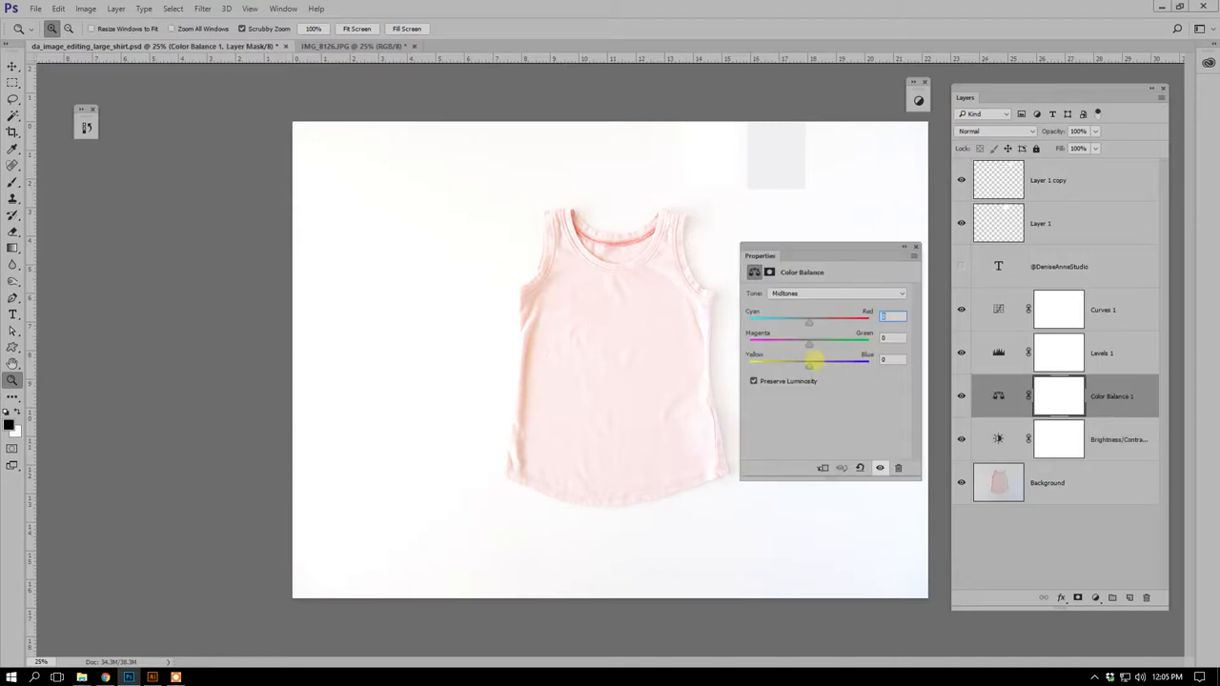
pyautogui.click(883, 291)
pyautogui.click(810, 318)
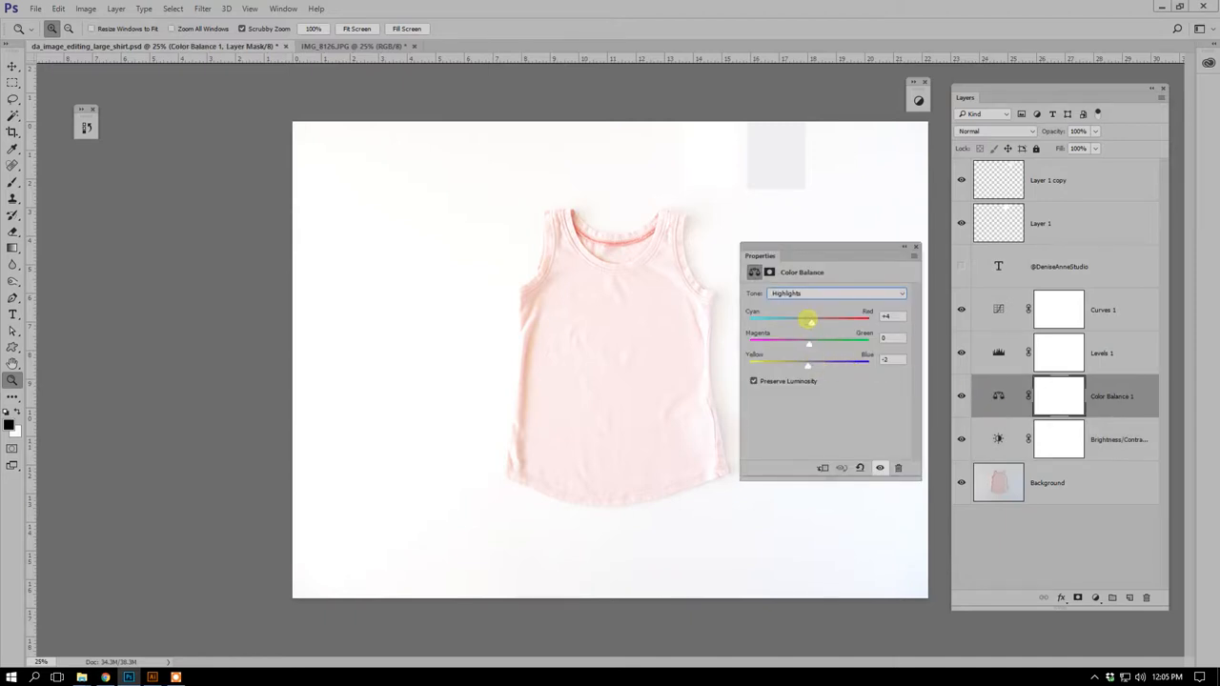
pyautogui.click(844, 294)
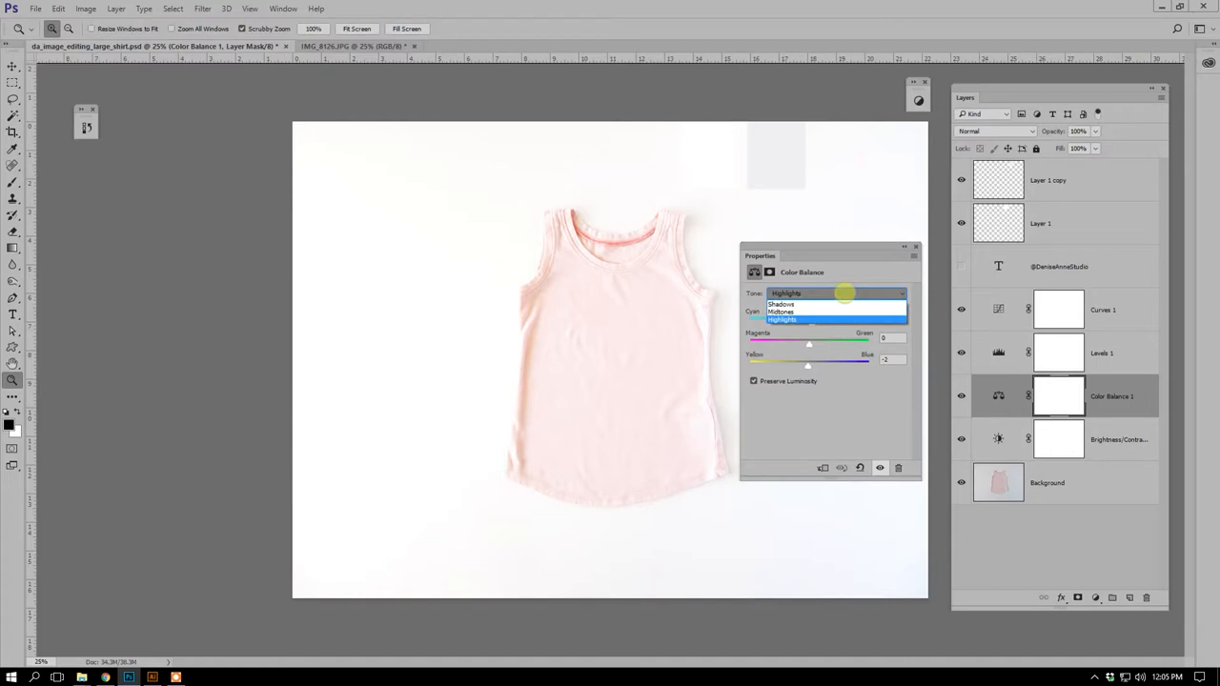
pyautogui.click(810, 303)
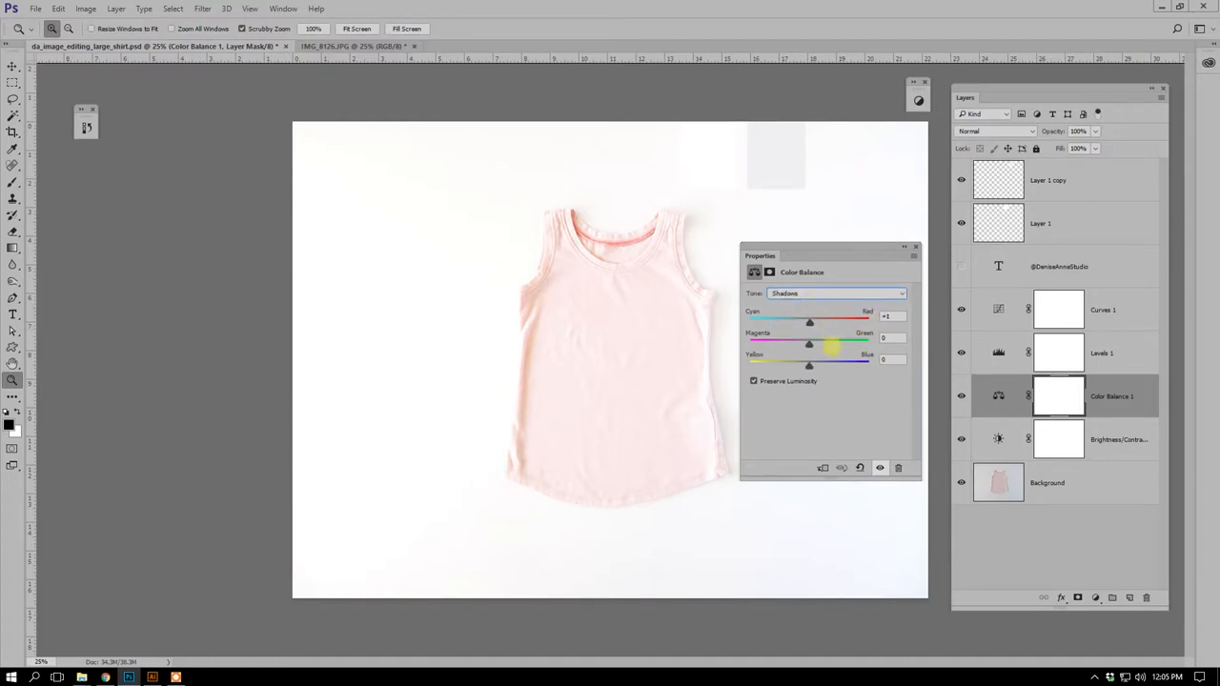
pyautogui.click(913, 247)
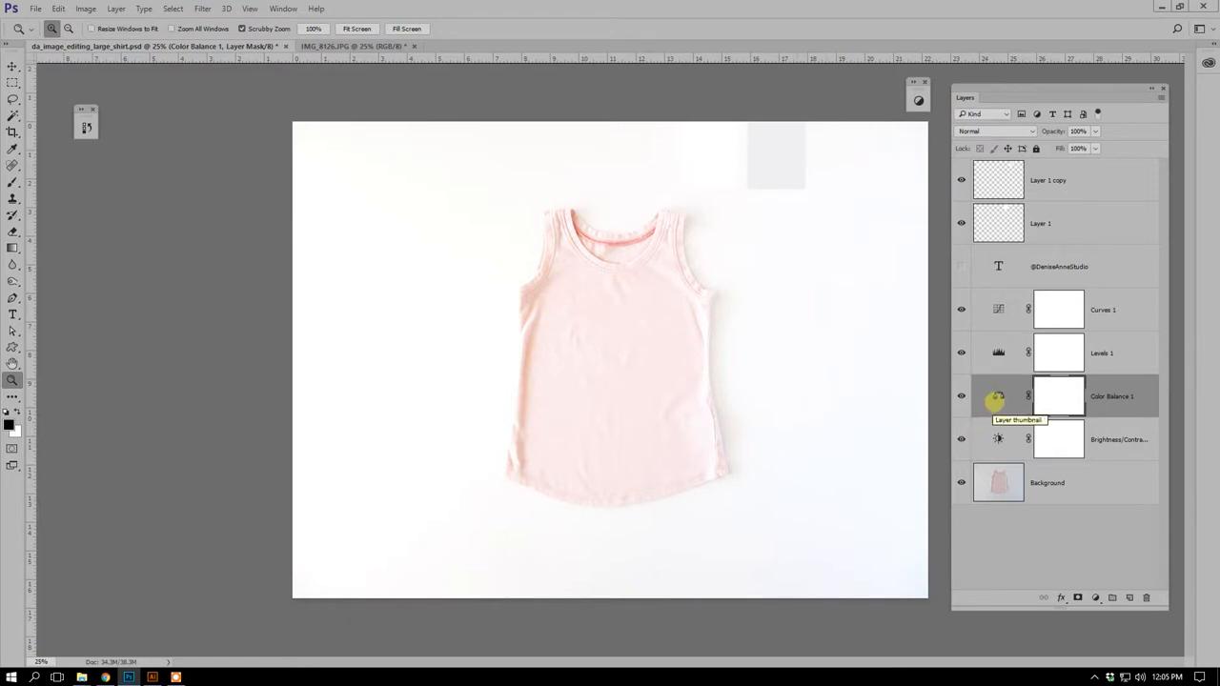
pyautogui.doubleClick(997, 352)
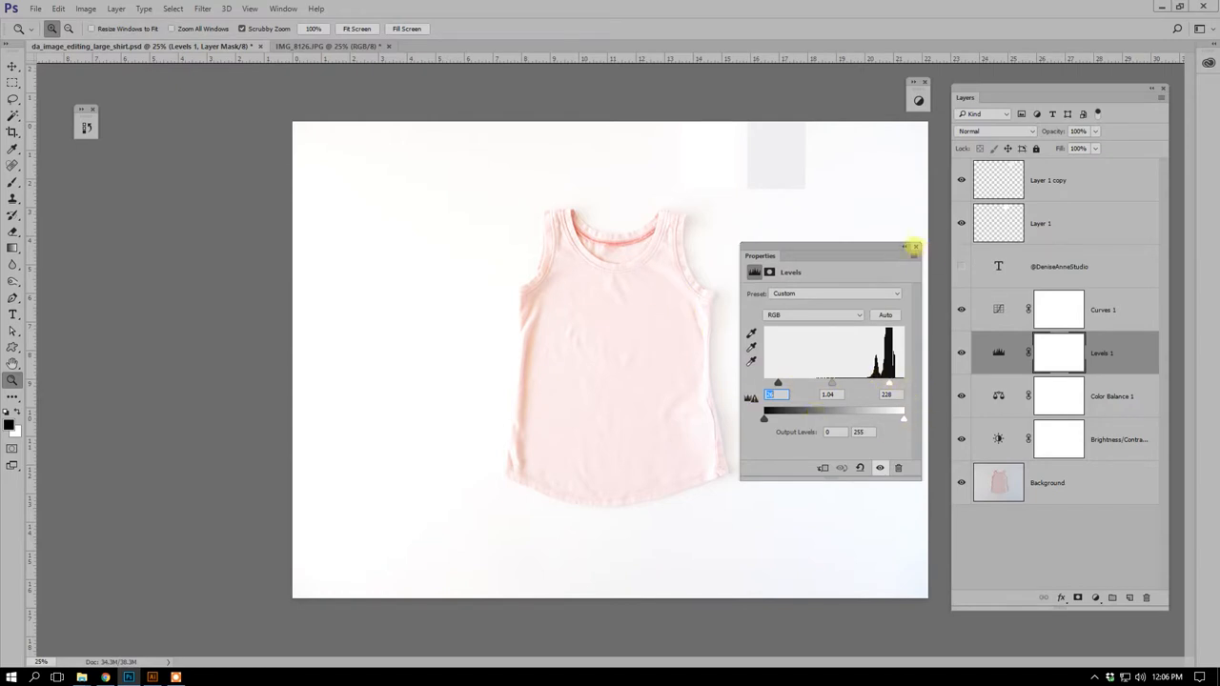
pyautogui.click(914, 246)
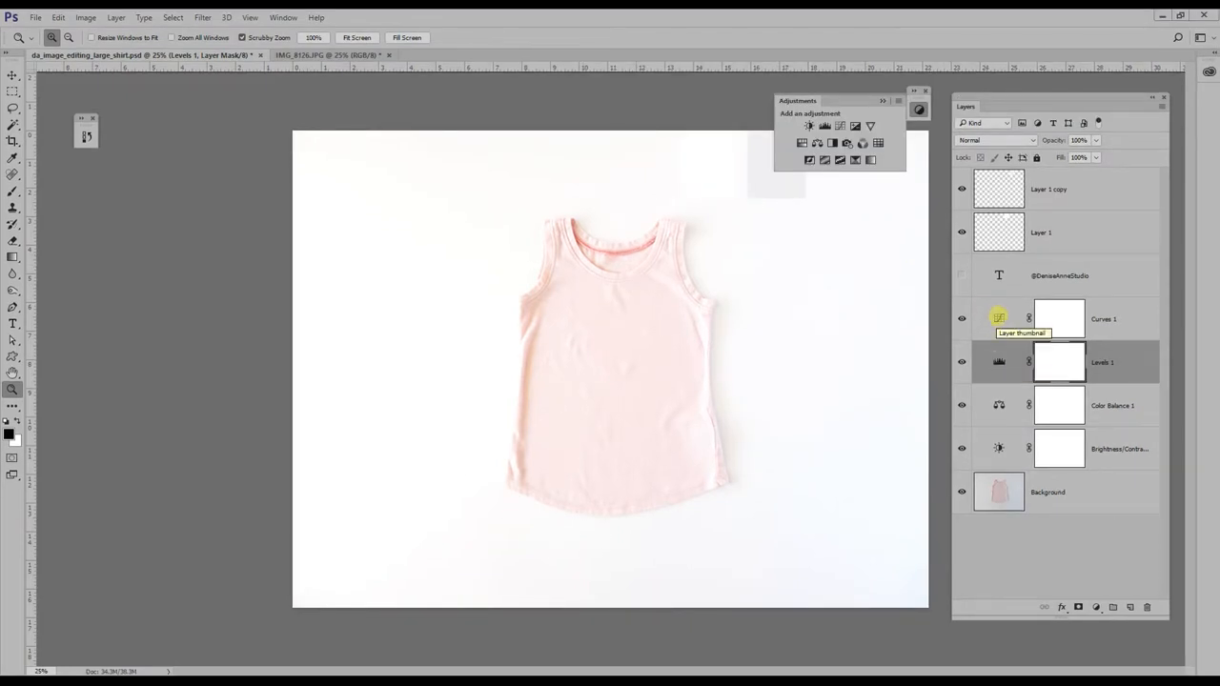
# - Try raising the highlight point and the shadow point on the Curves 1 layer's RGB curve
pyautogui.click(998, 318)
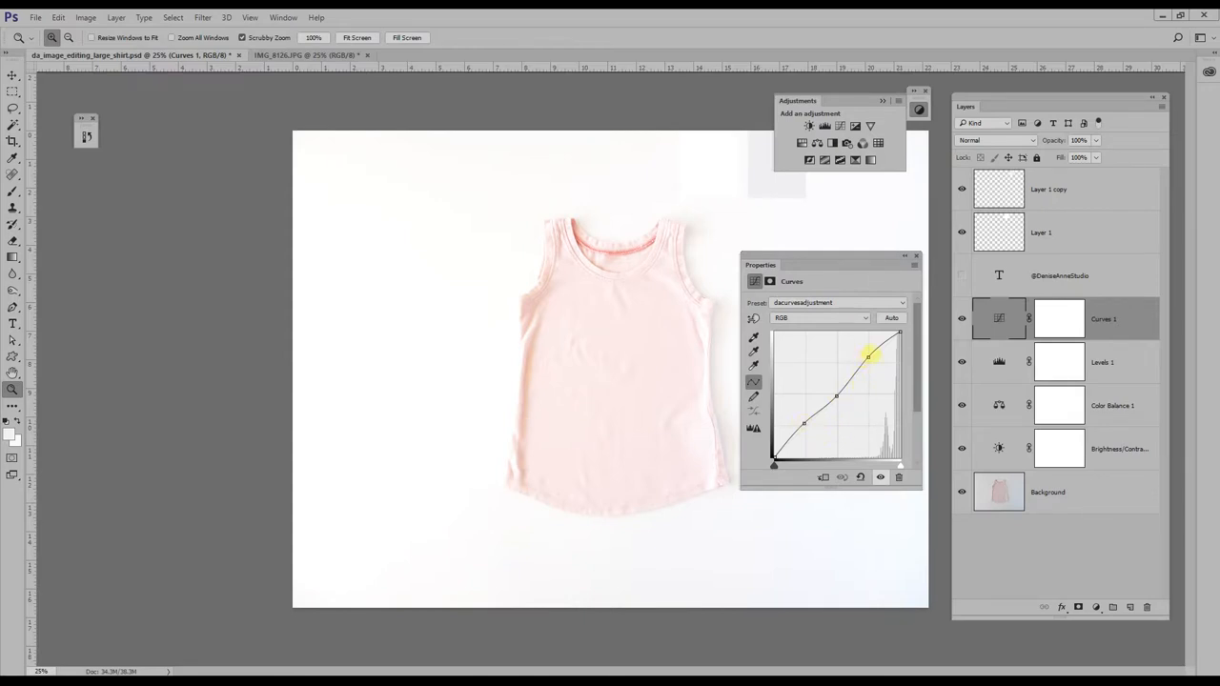
pyautogui.moveTo(868, 357); pyautogui.dragTo(872, 353)
pyautogui.moveTo(803, 423); pyautogui.dragTo(806, 428)
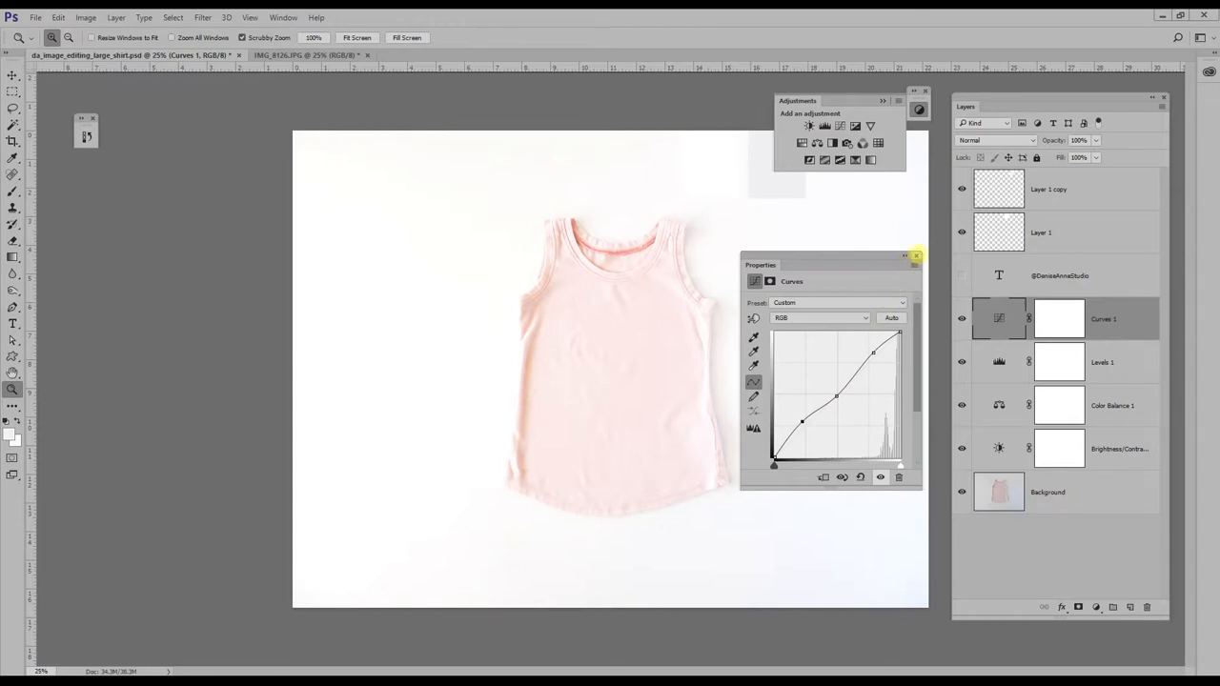
pyautogui.click(915, 255)
# - Undo the last Curves modification in the history and collapse the Adjustments panel
pyautogui.click(85, 137)
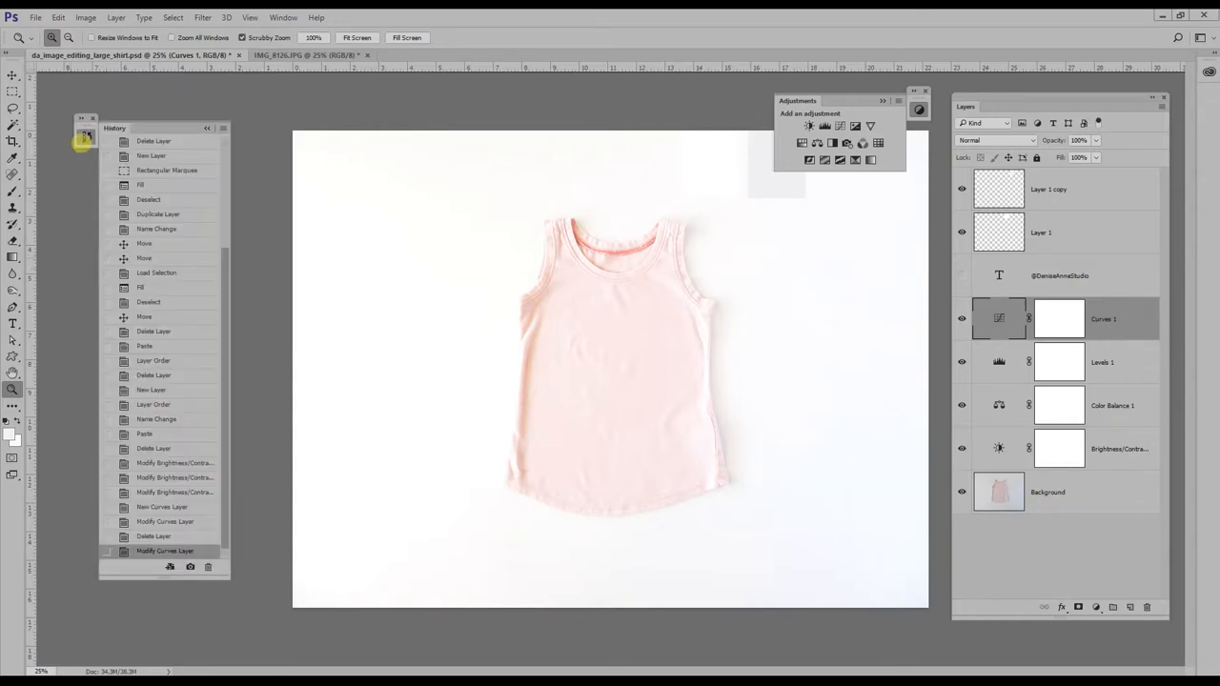
pyautogui.click(160, 536)
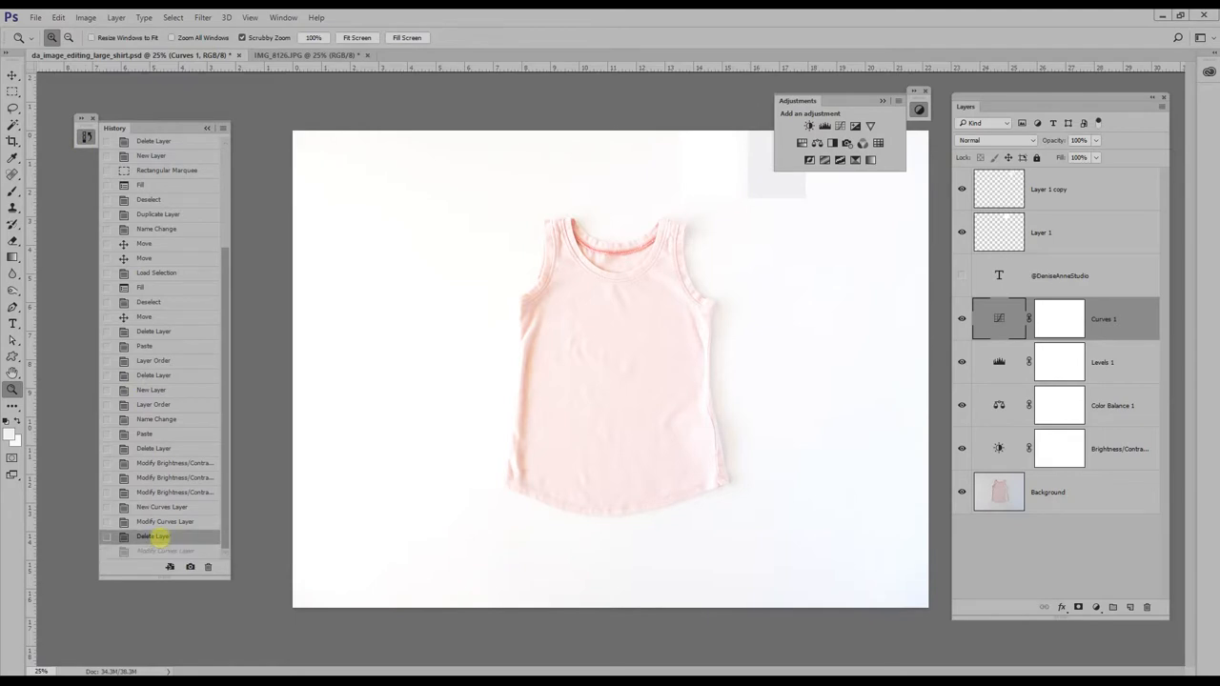
pyautogui.click(206, 127)
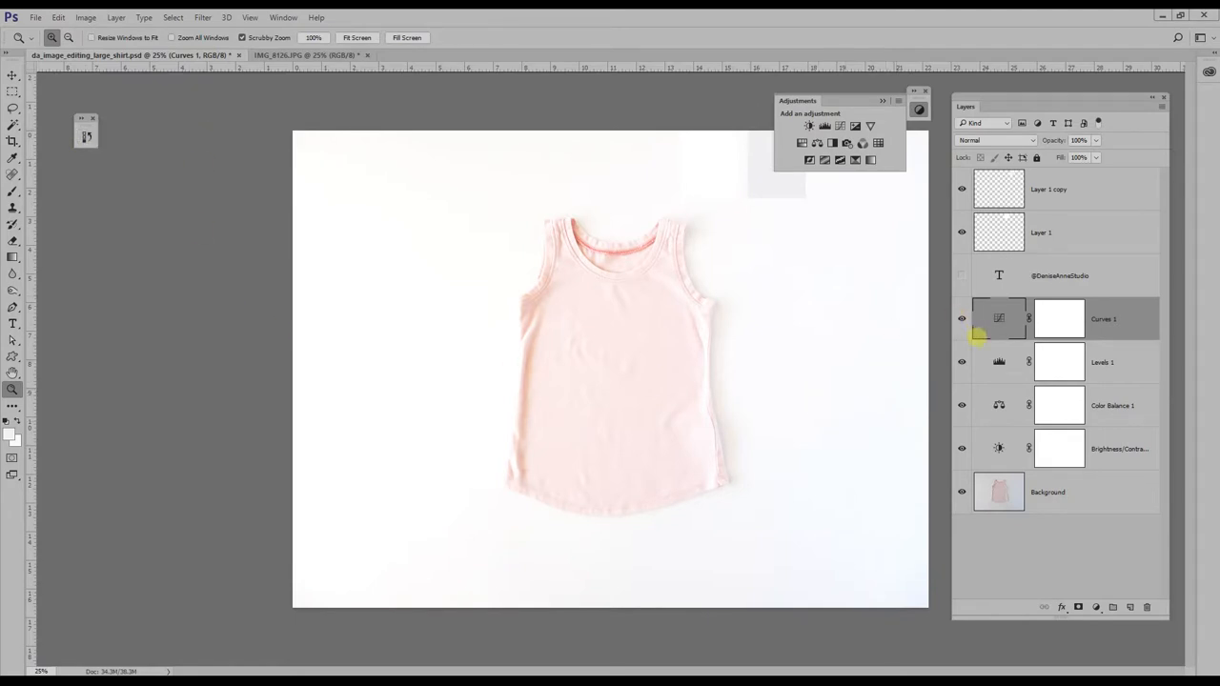
pyautogui.click(880, 100)
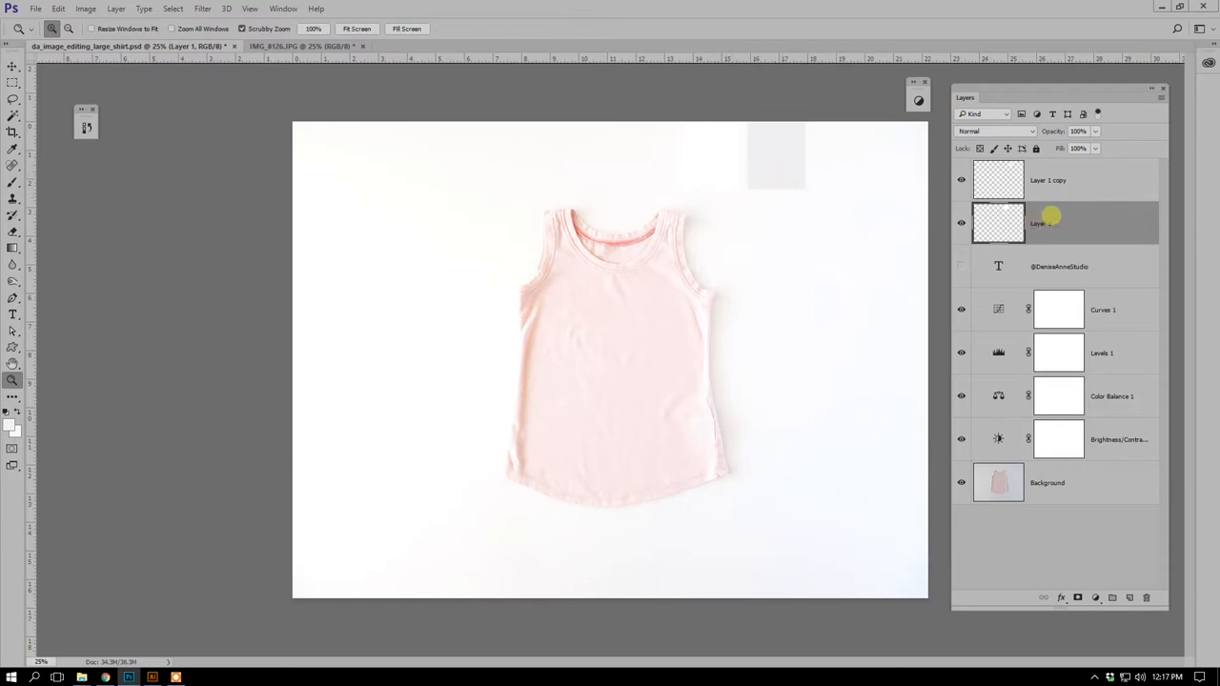
# - Toggle Layer 1 and Layer 1 copy off and on to compare the white and light gray reference swatches
pyautogui.click(960, 223)
pyautogui.click(961, 223)
pyautogui.click(960, 180)
pyautogui.click(960, 181)
# - Fill a small rectangular area beside the gray swatch on Layer 1 with white and clear the selection
pyautogui.click(12, 83)
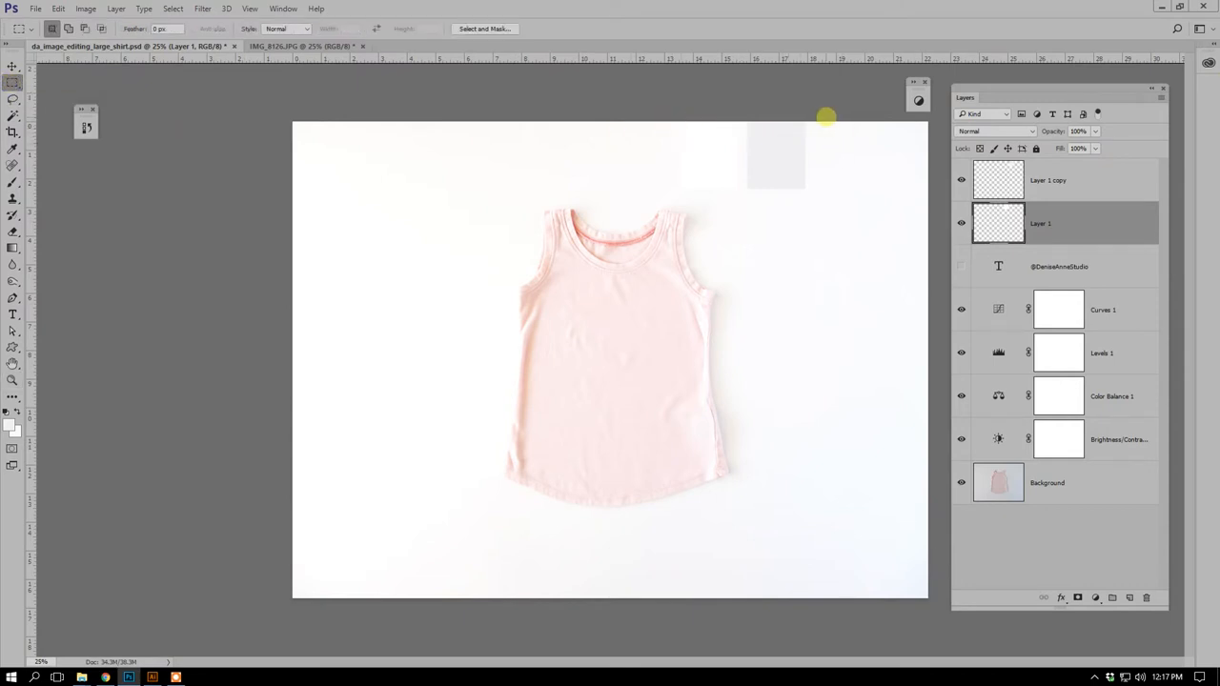
pyautogui.moveTo(819, 121); pyautogui.dragTo(875, 187)
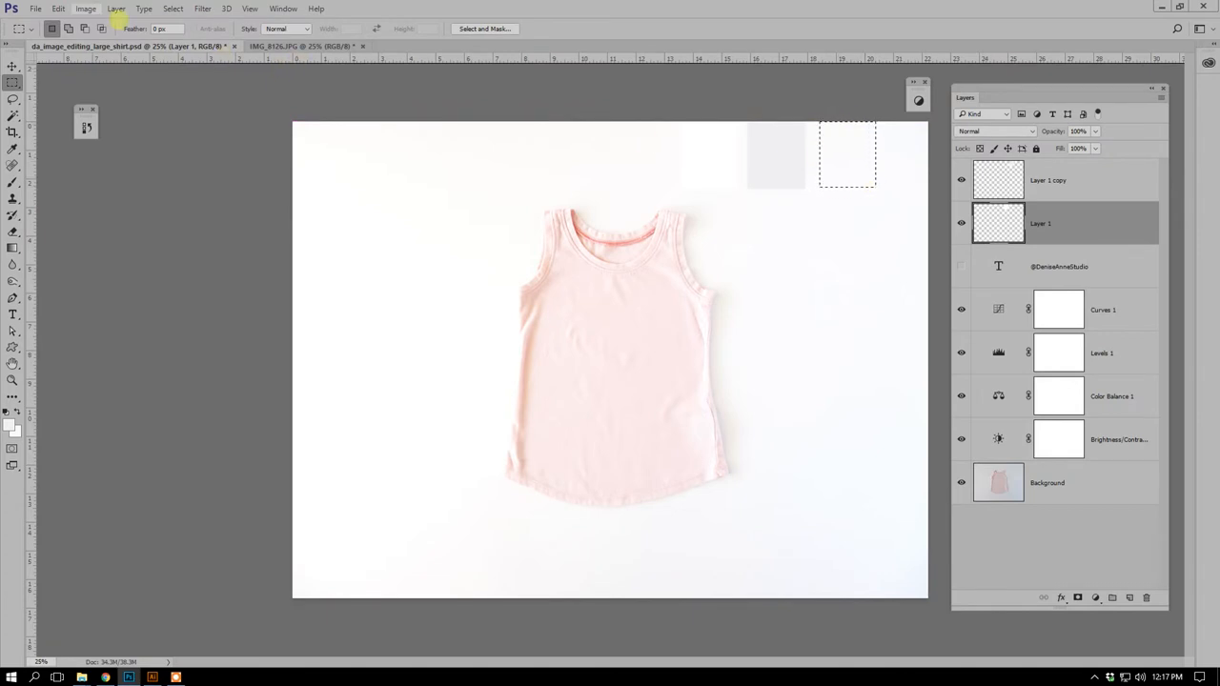
pyautogui.click(58, 8)
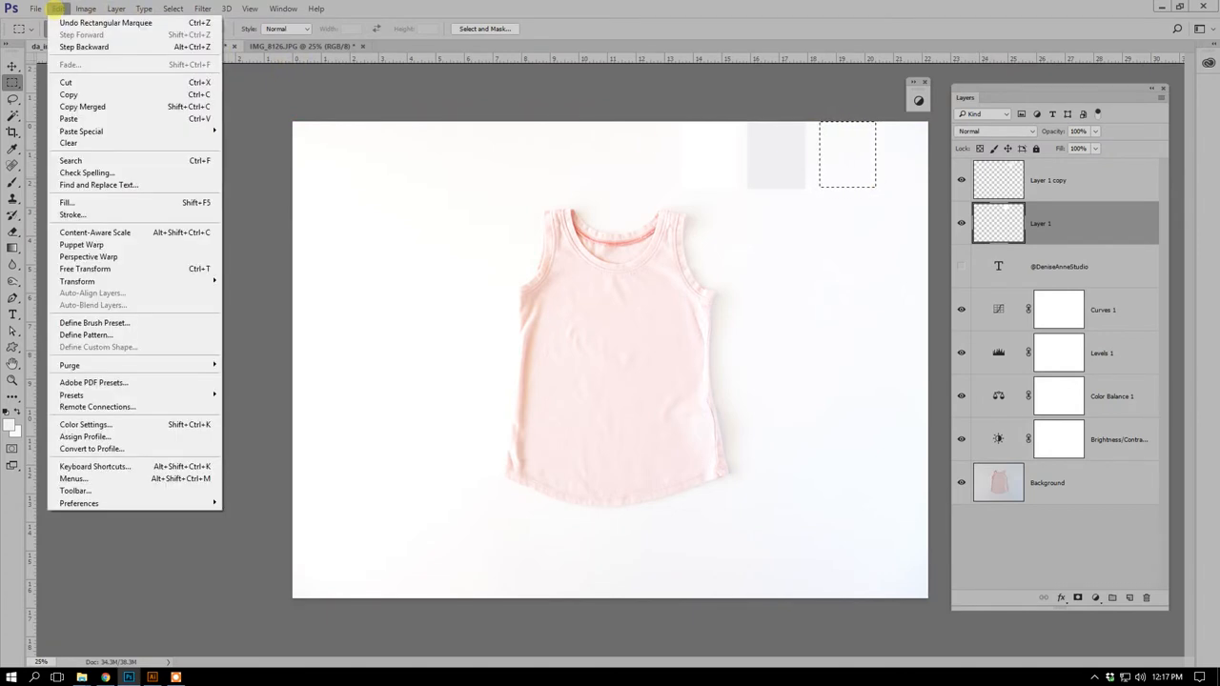
pyautogui.click(111, 198)
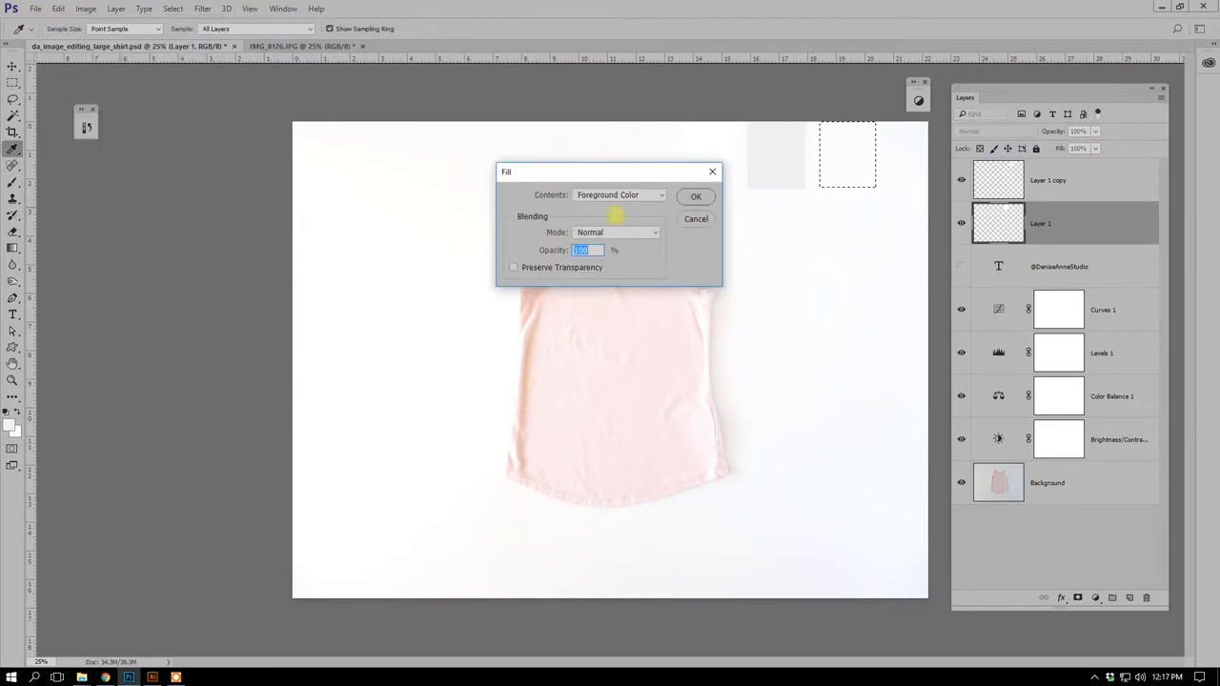
pyautogui.click(660, 194)
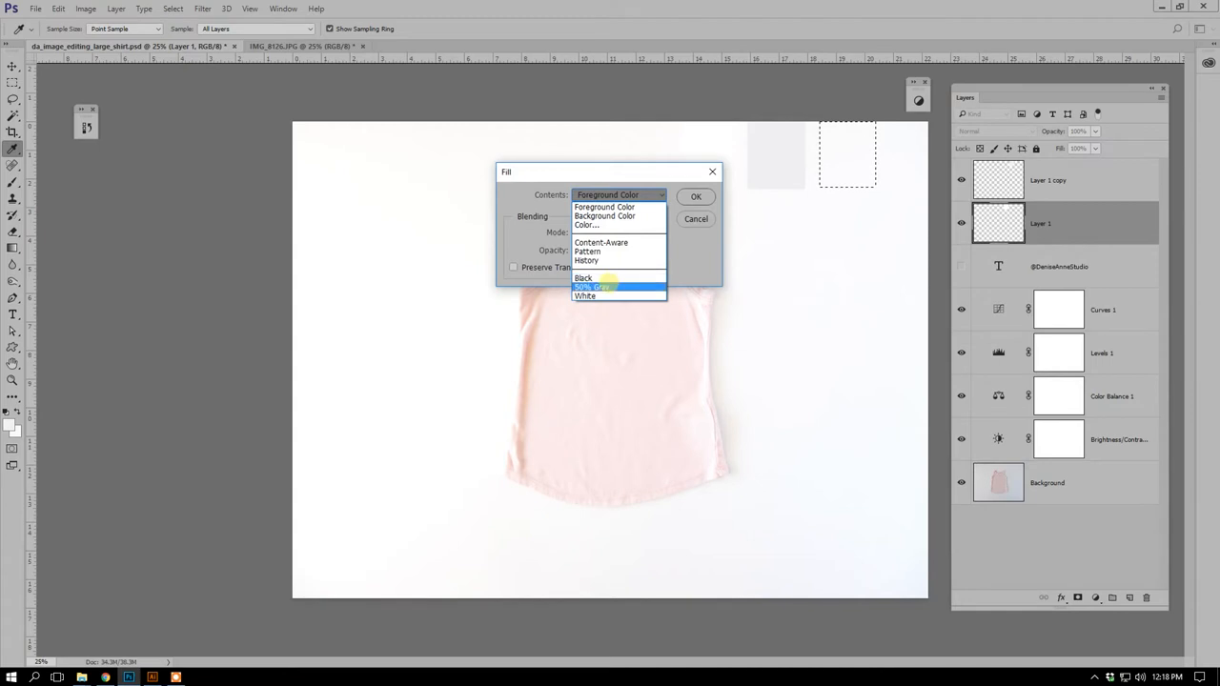
pyautogui.click(609, 295)
pyautogui.click(696, 196)
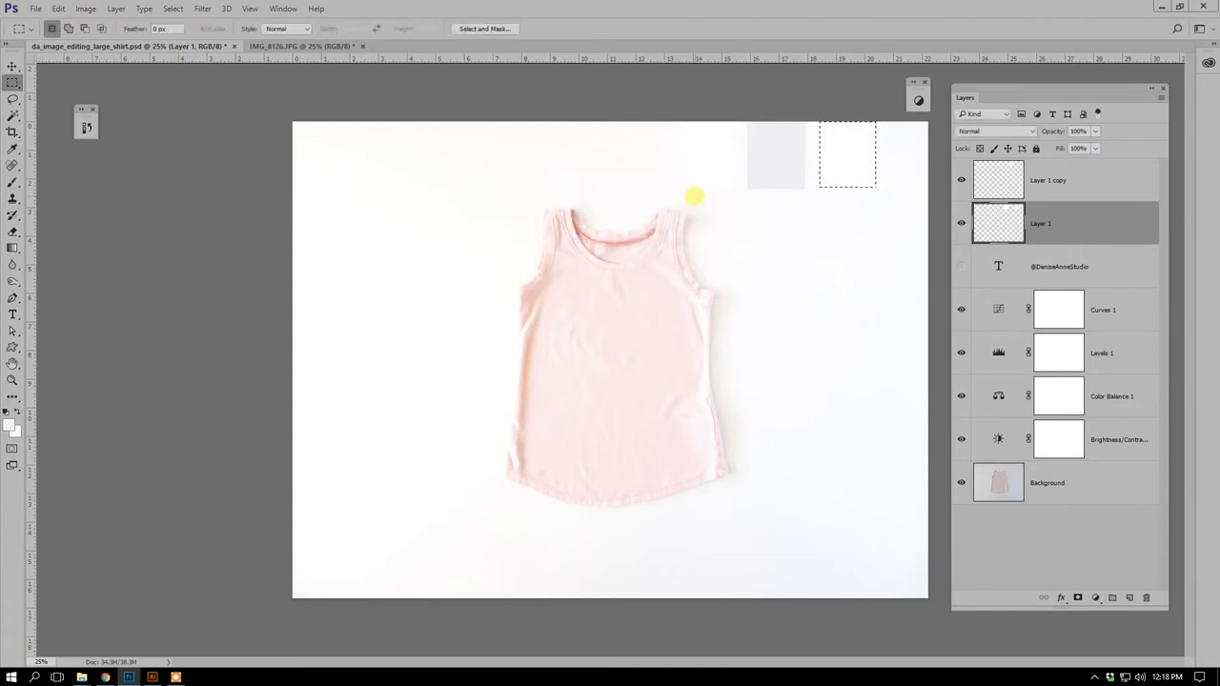
pyautogui.click(12, 67)
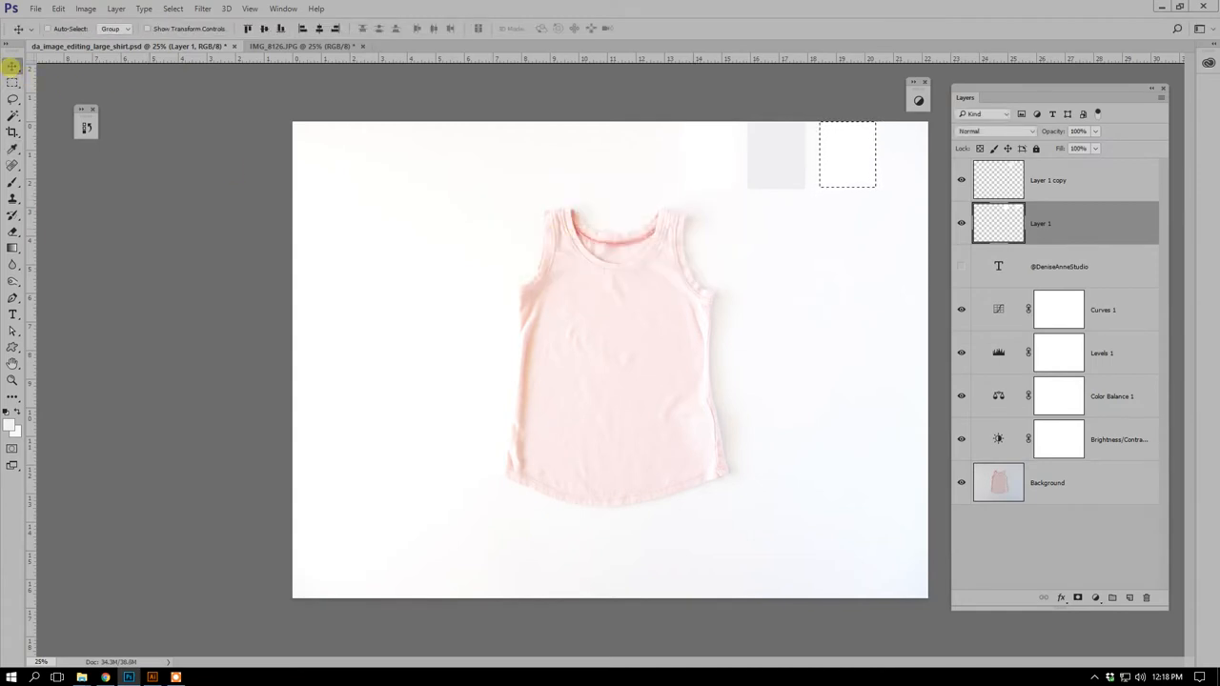
pyautogui.click(173, 9)
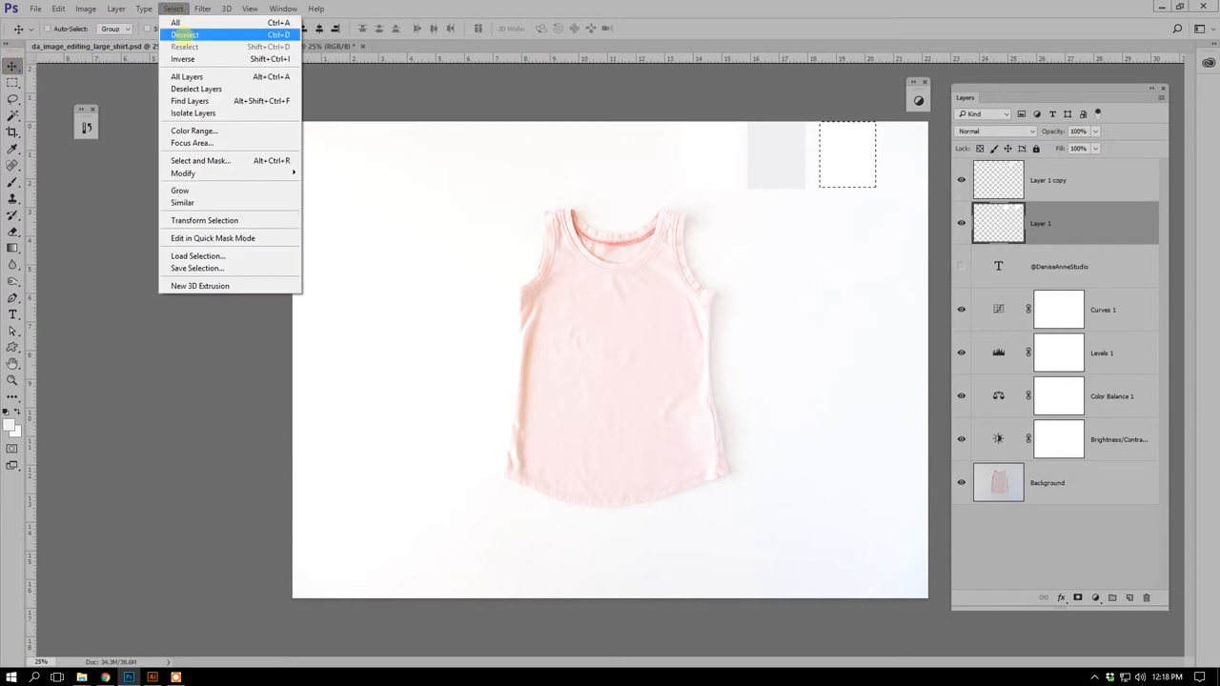
pyautogui.click(179, 35)
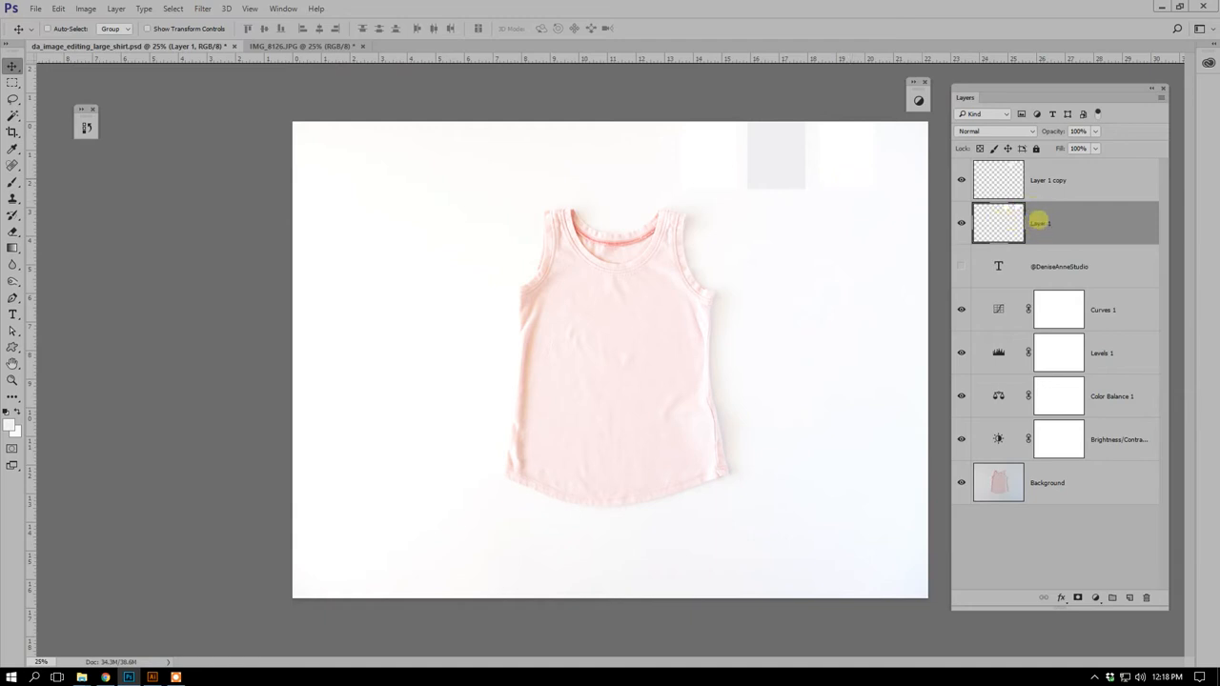
# - Undo the deselection, white fill and rectangular marquee by stepping back in the history to Delete Layer
pyautogui.click(86, 127)
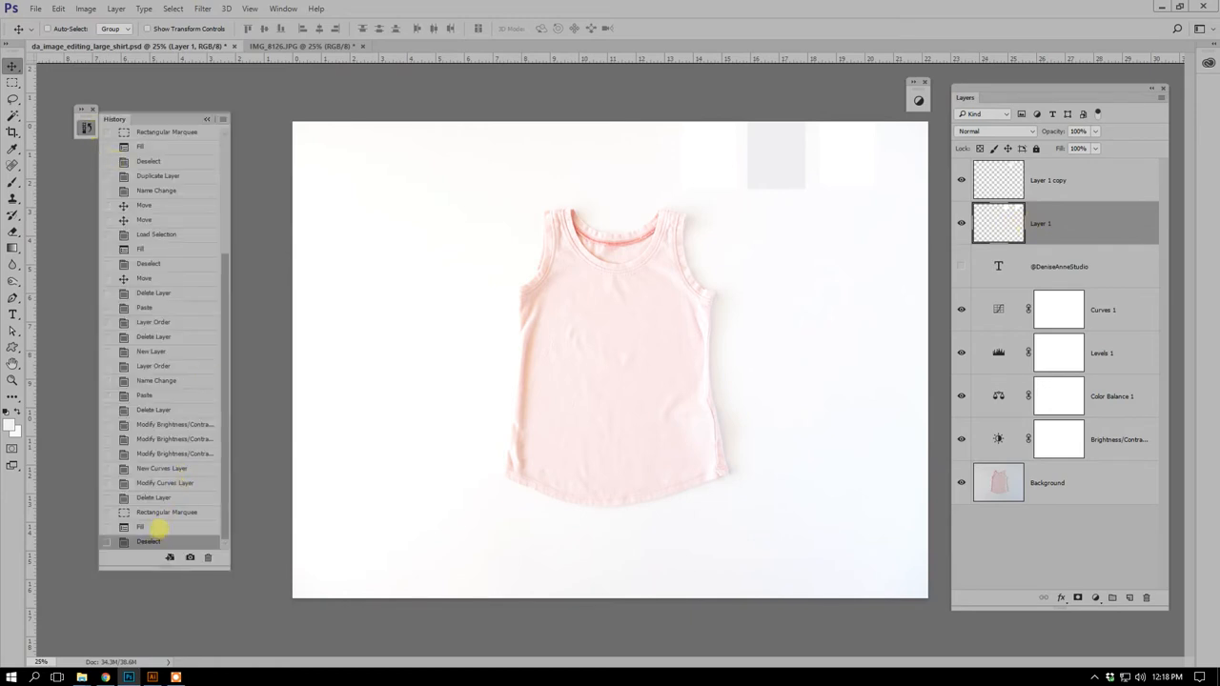
pyautogui.click(159, 527)
pyautogui.click(157, 513)
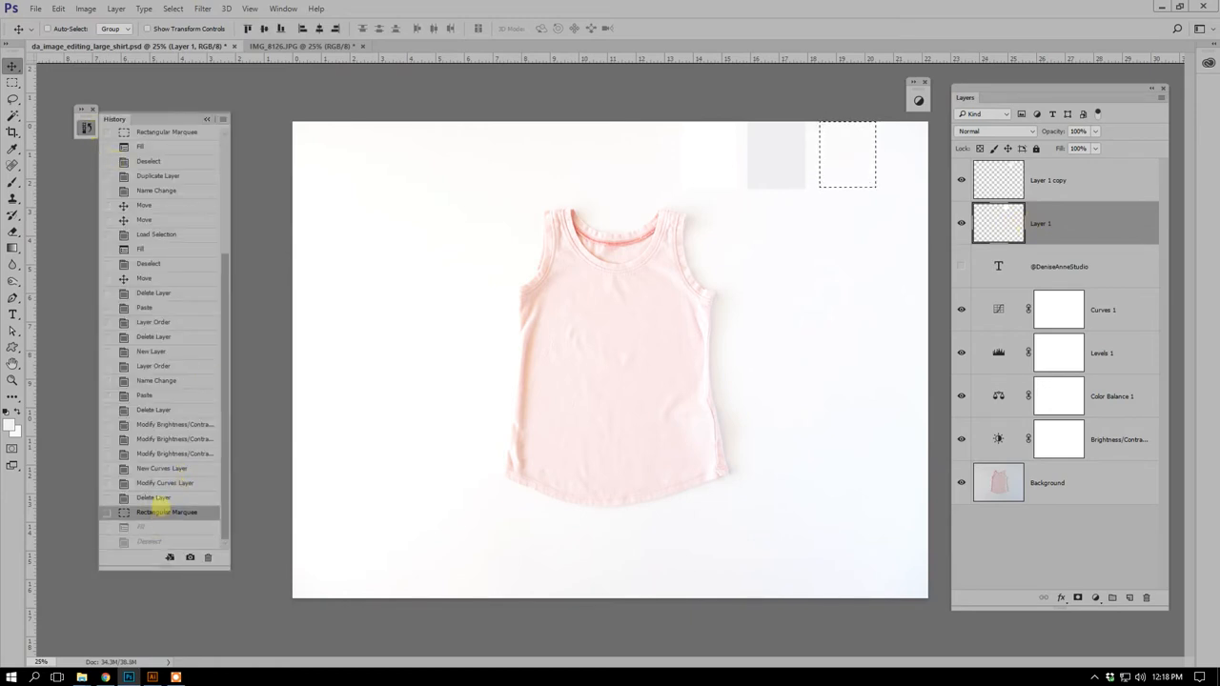
pyautogui.click(154, 497)
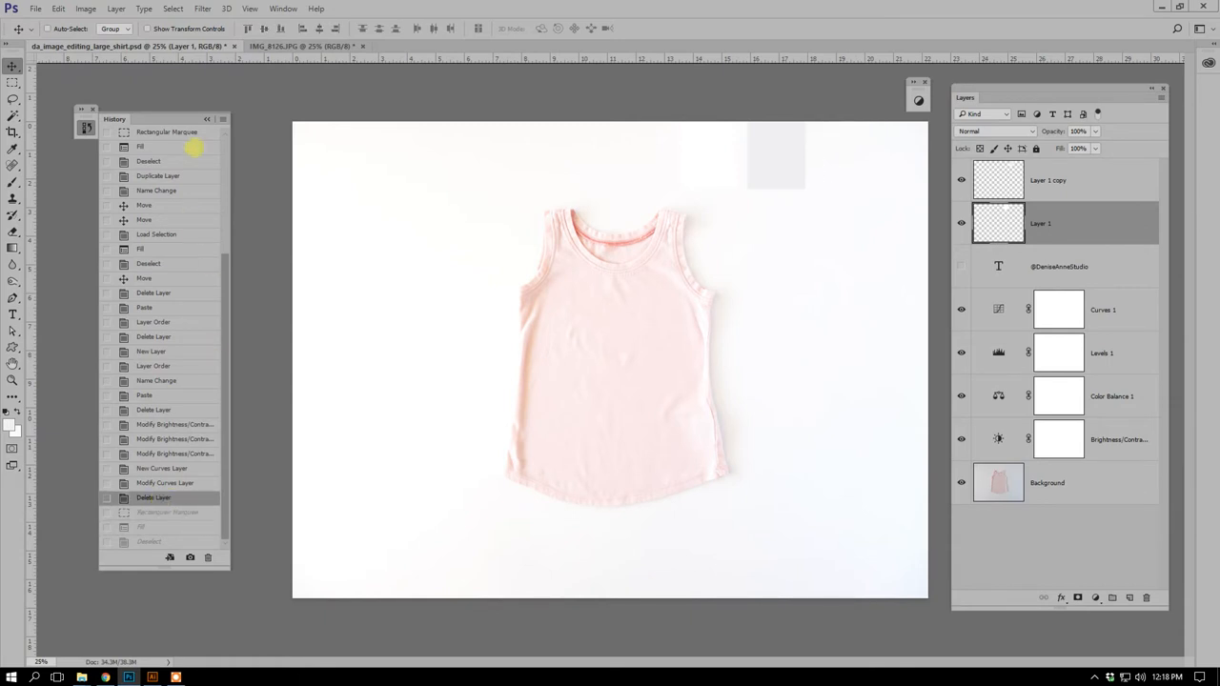
pyautogui.click(206, 118)
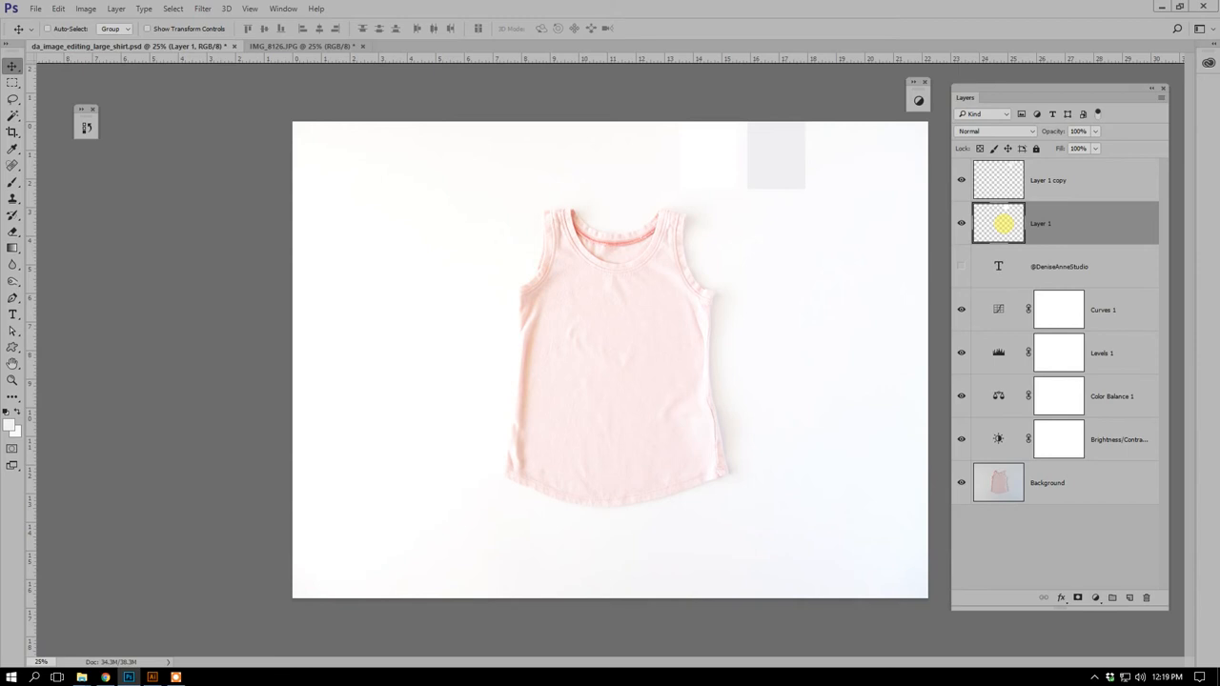
# - Hide the swatch layers Layer 1 and Layer 1 copy and show the watermark text layer
pyautogui.press('ctrl')
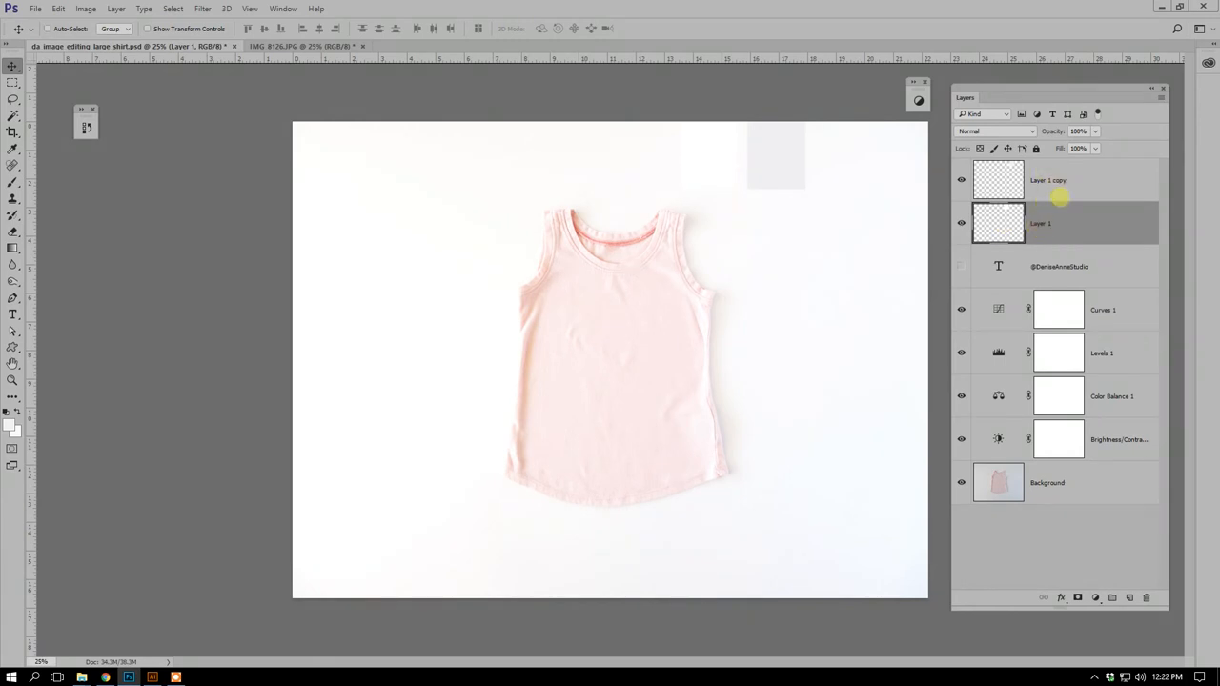
pyautogui.click(960, 223)
pyautogui.click(959, 179)
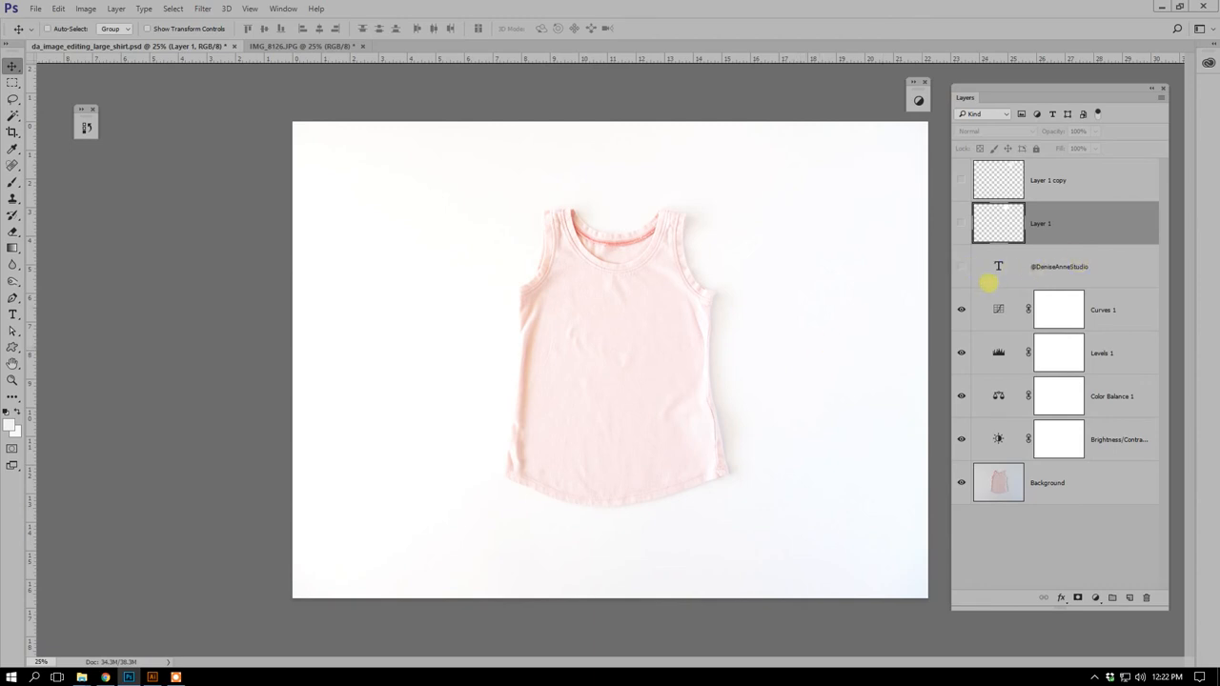
pyautogui.click(962, 267)
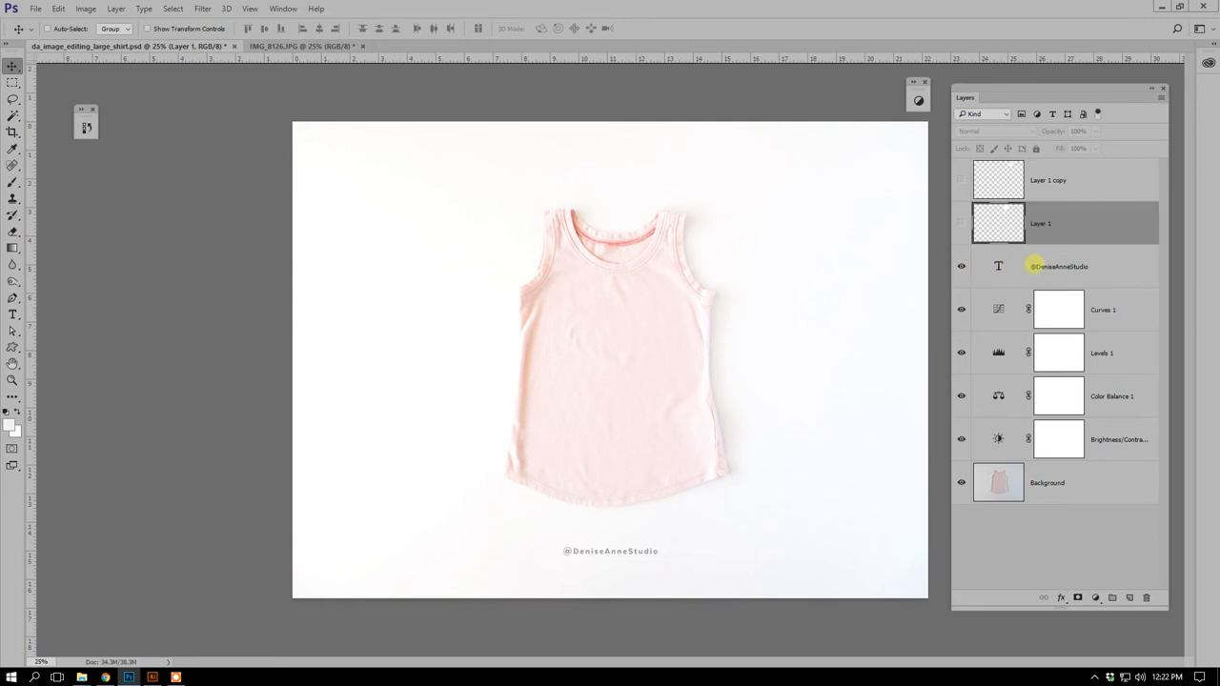